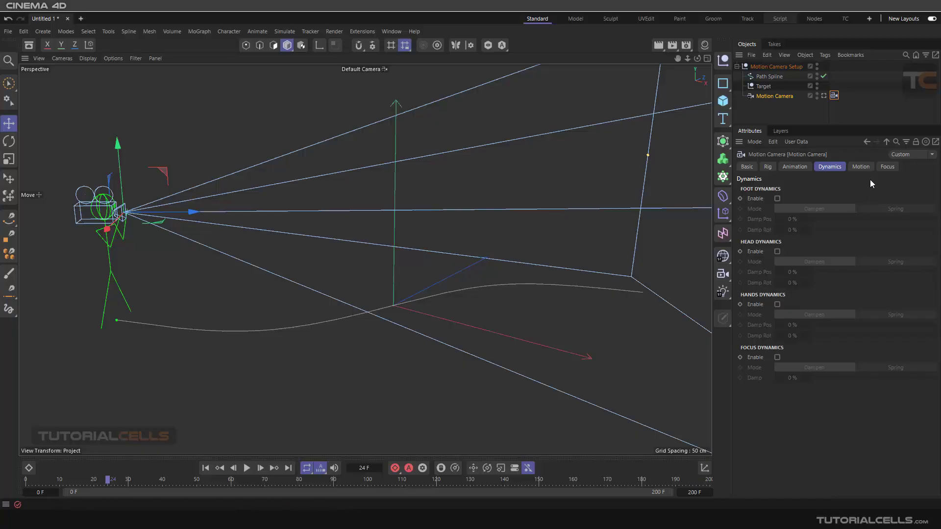
Show the Motion Camera's Motion settings, frame the rig in the viewport, and start playback.
left_click_drag(448, 273, 366, 263, "alt")
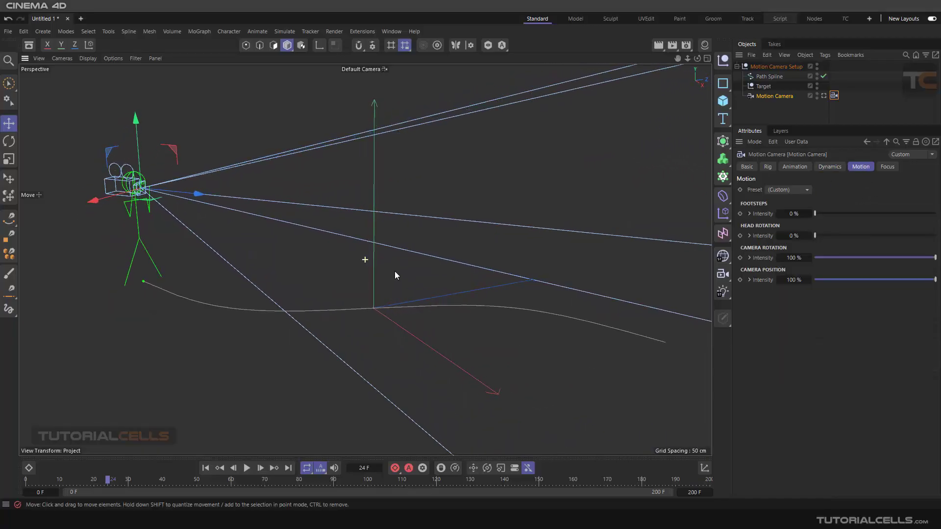
scroll(147, 198, "up", 5)
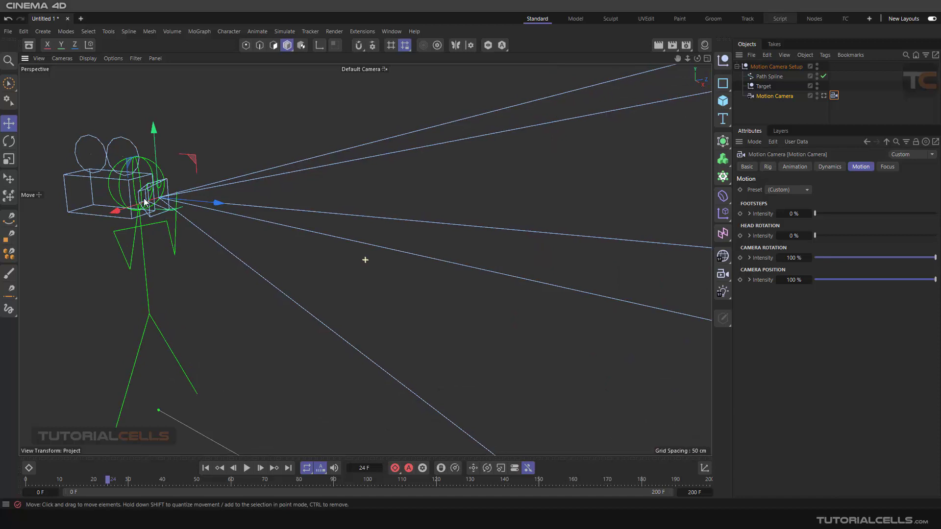
key("h")
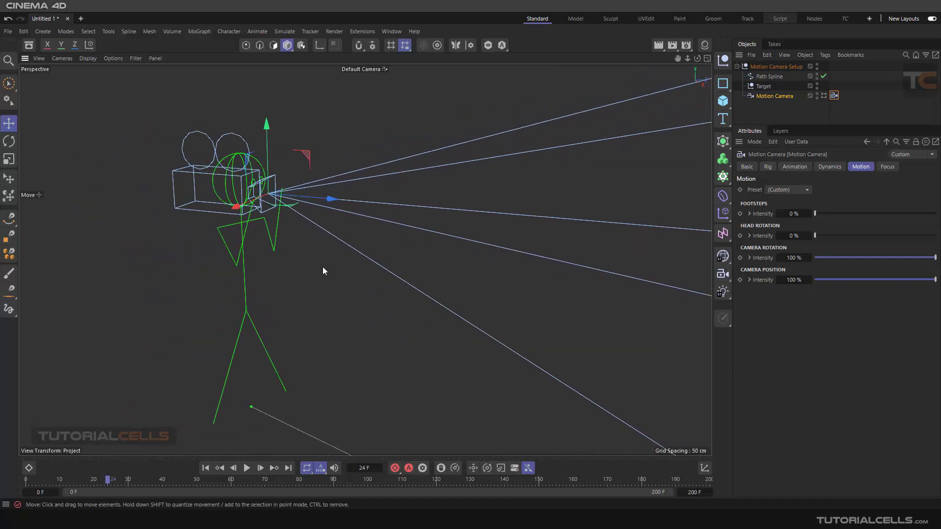
left_click_drag(336, 262, 245, 343, "alt")
left_click(247, 470)
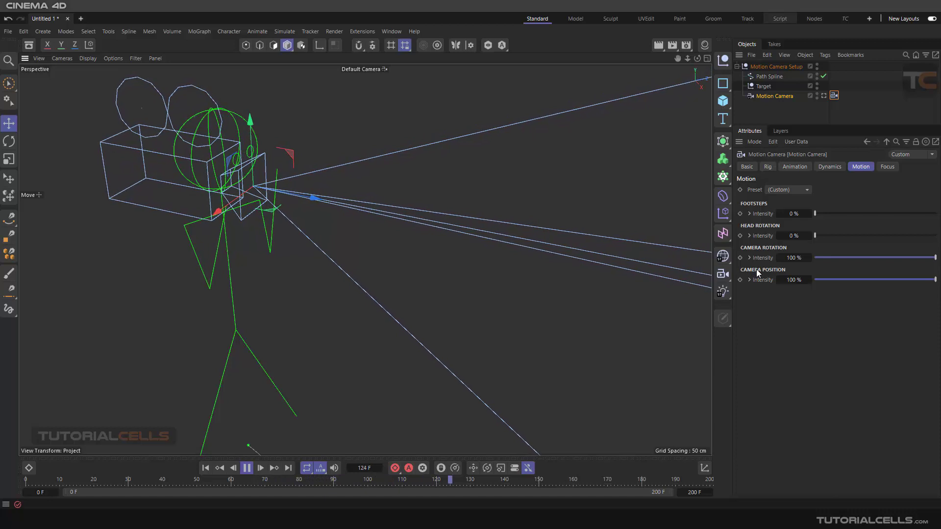
Apply the Calm motion preset, then stop playback and rewind to frame 0.
left_click(782, 190)
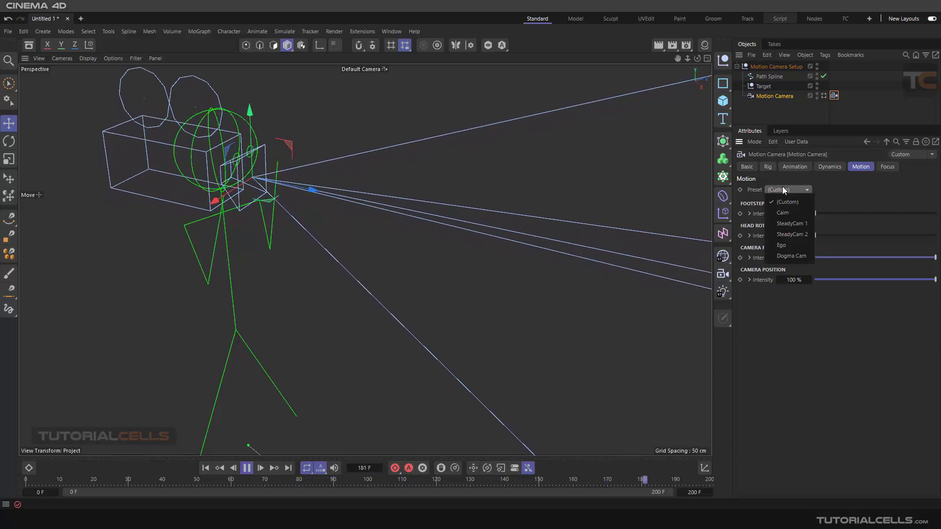
left_click(784, 213)
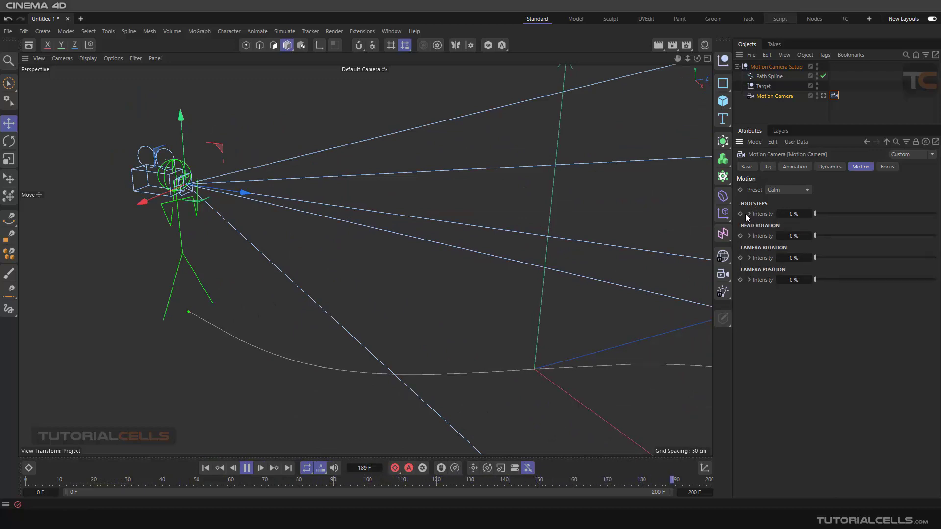
left_click(246, 468)
left_click(206, 468)
scroll(404, 317, "down", 5)
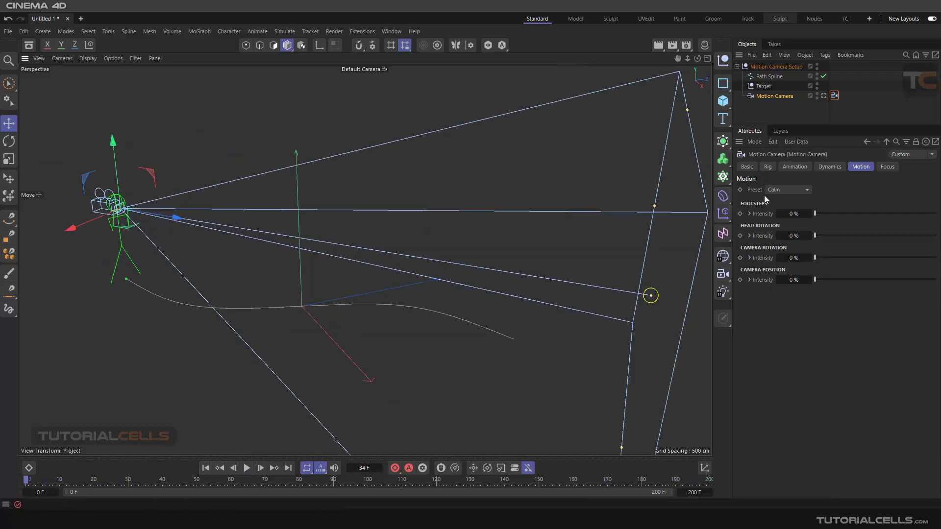
left_click(795, 167)
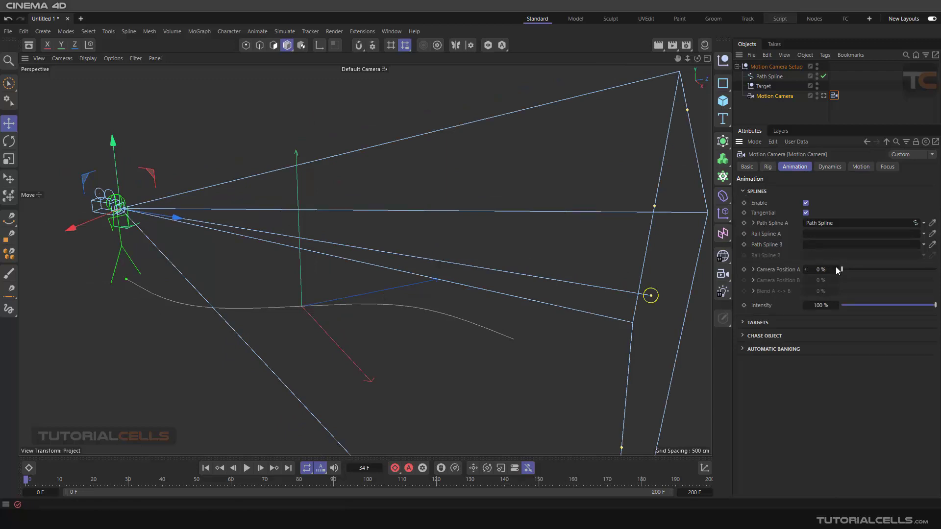
Keyframe Camera Position A at 0% on frame 0 and 100% on frame 90.
left_click_drag(856, 270, 754, 271)
left_click(744, 269)
left_click(302, 481)
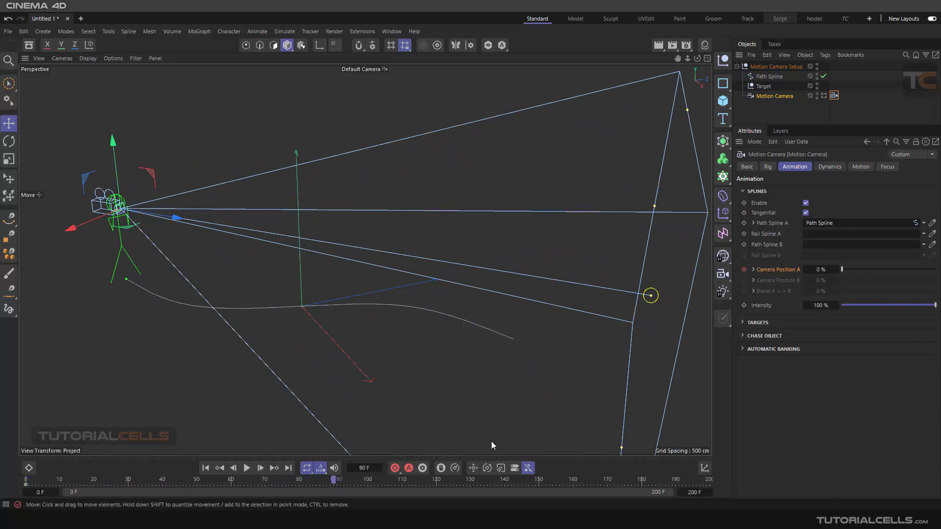
left_click_drag(843, 270, 937, 269)
left_click(744, 269)
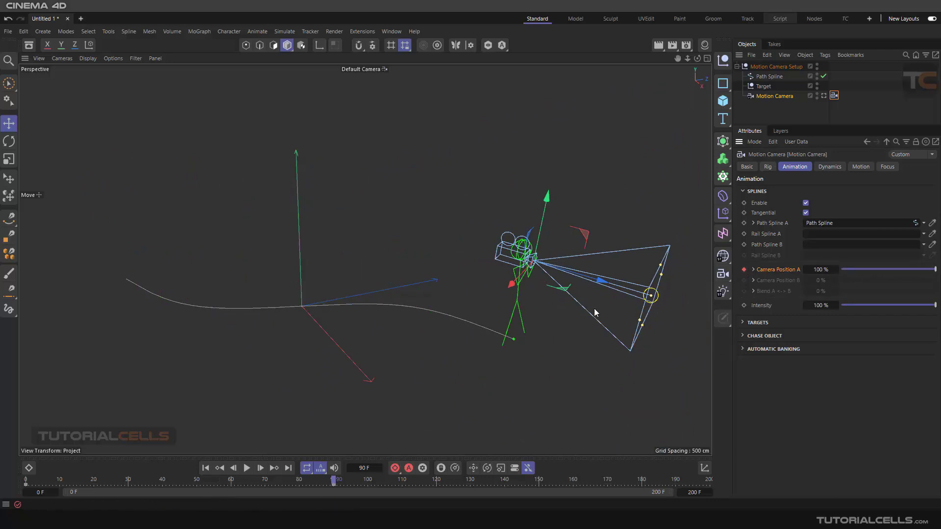
Rewind and play back the camera travelling along the Path Spline.
left_click(205, 468)
left_click(246, 468)
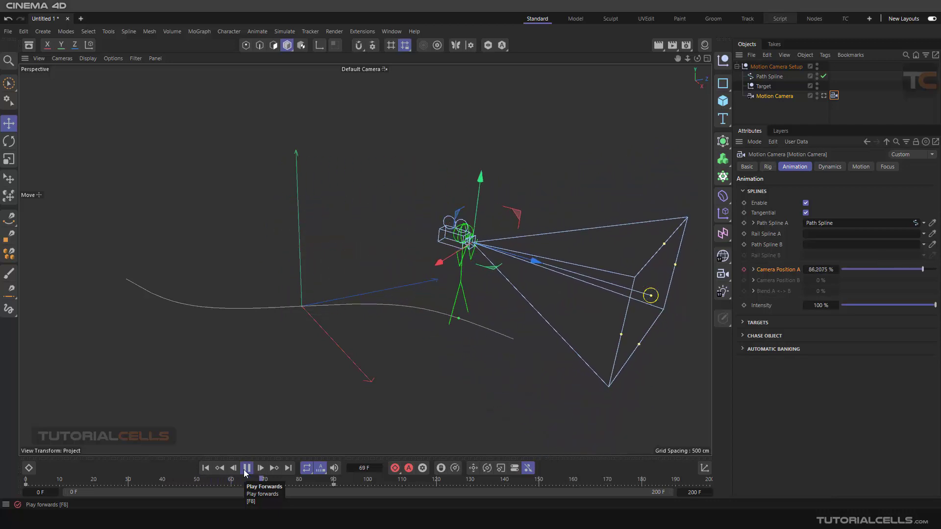
scroll(354, 327, "up", 4)
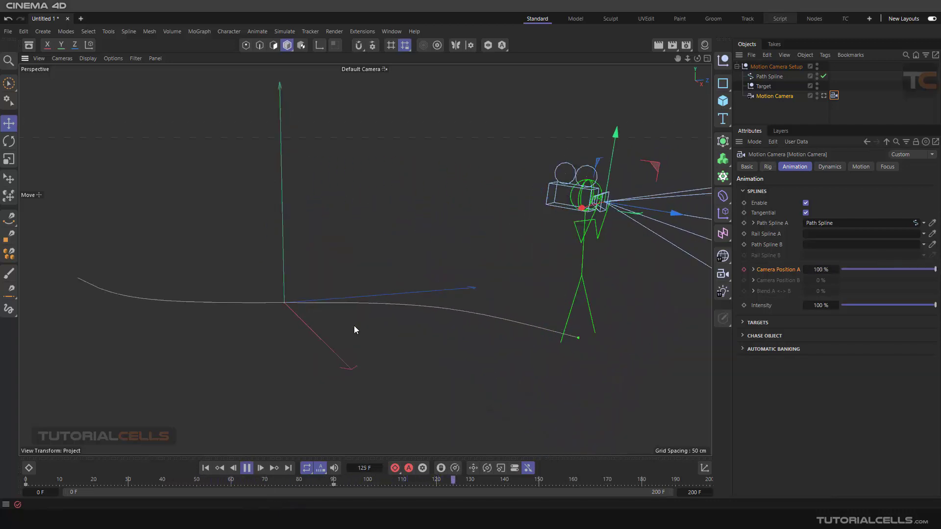
left_click(206, 468)
Set Footsteps intensity to 100%, move the end position key to frame 126, and expand Footsteps.
left_click(852, 167)
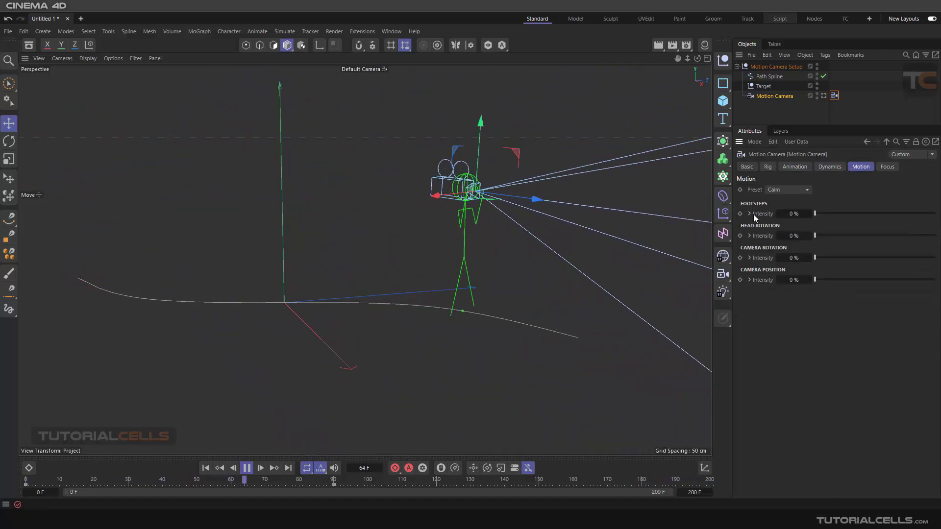
left_click_drag(814, 214, 935, 213)
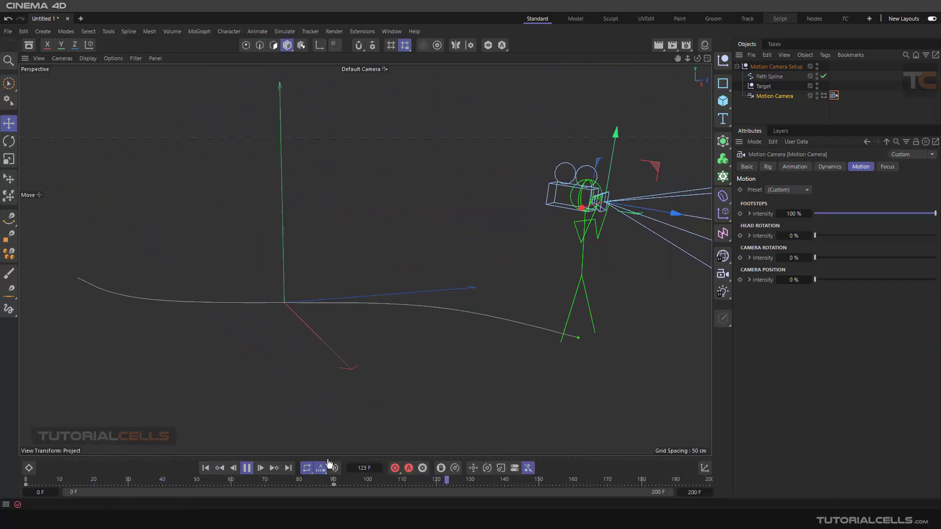
left_click_drag(333, 484, 516, 484)
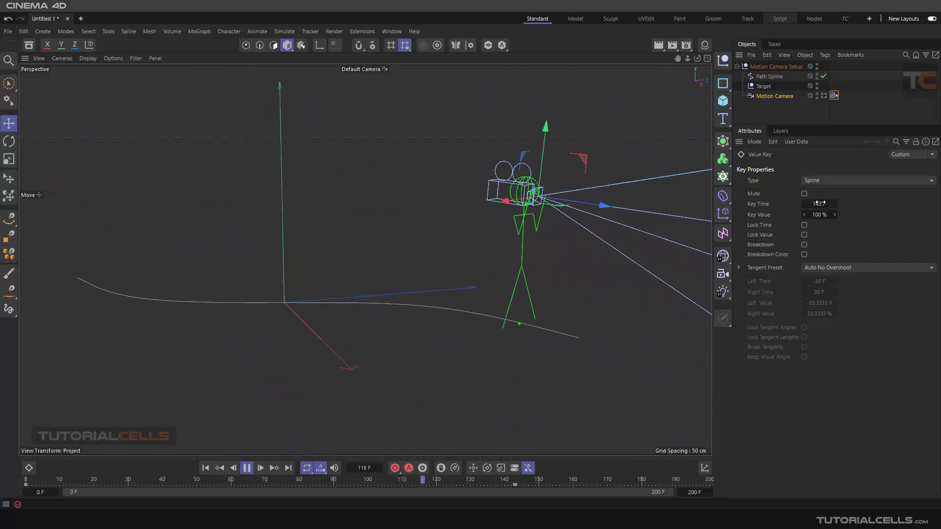
left_click(833, 96)
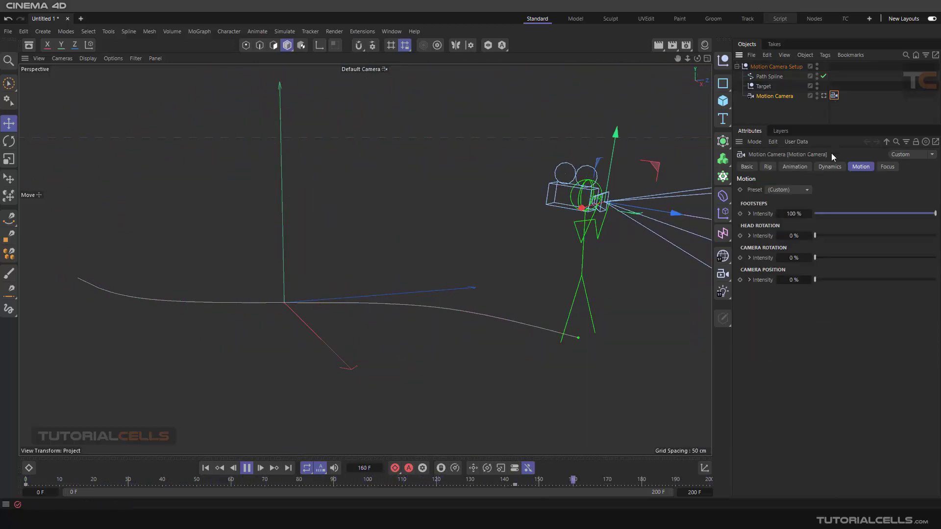
left_click(750, 213)
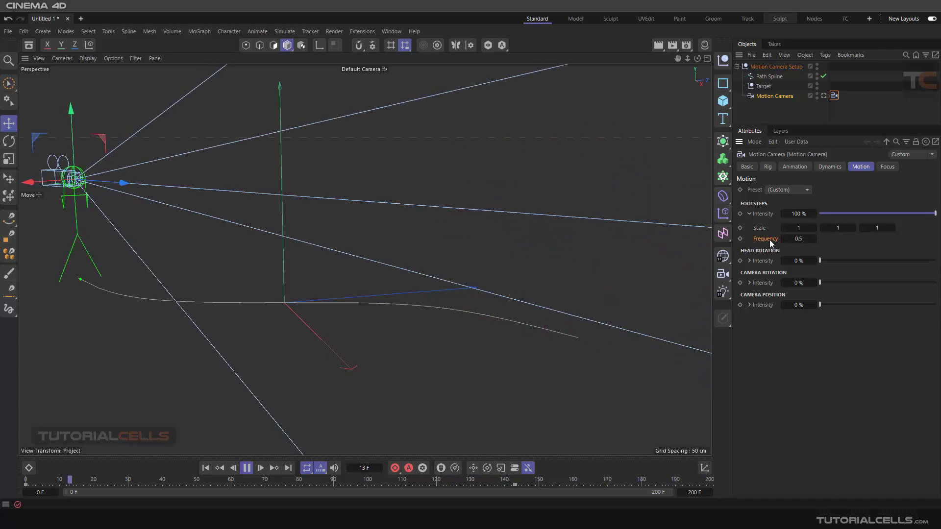
Set the footstep Frequency to 5.
left_click(796, 240)
type("5")
key("Return")
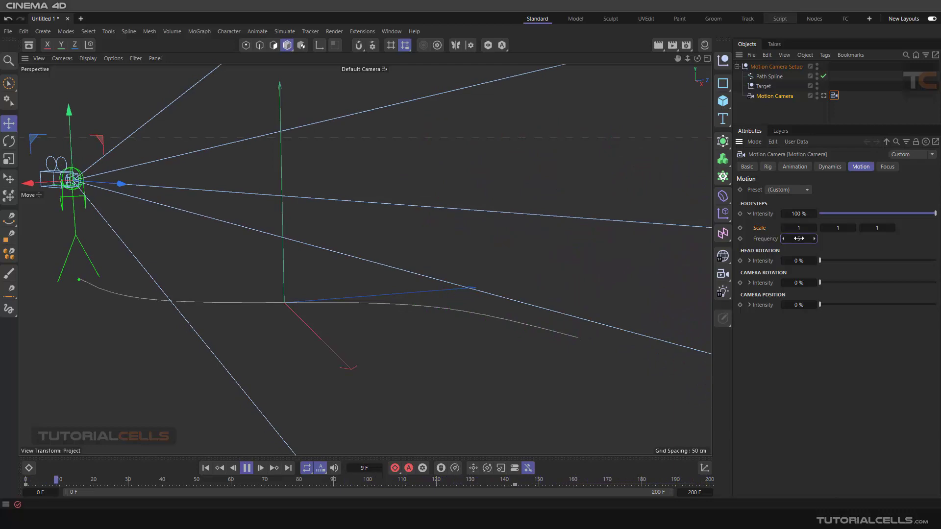
Reset Frequency to its default, set it back to 0.5, and pause playback.
right_click(771, 238)
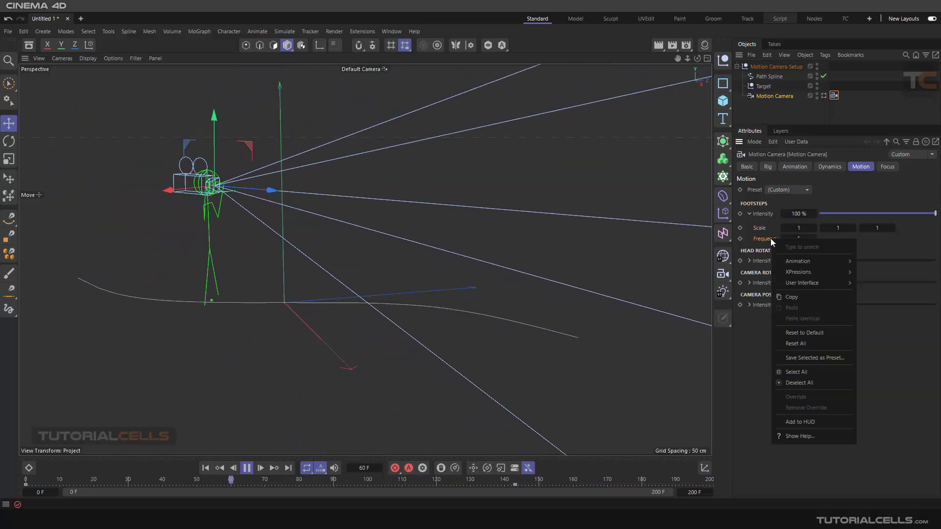
left_click(798, 333)
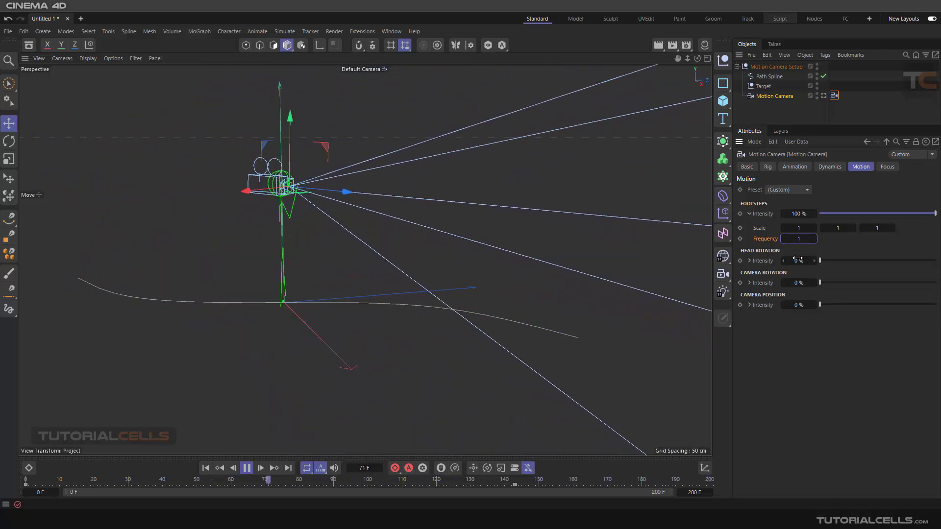
type("0.5")
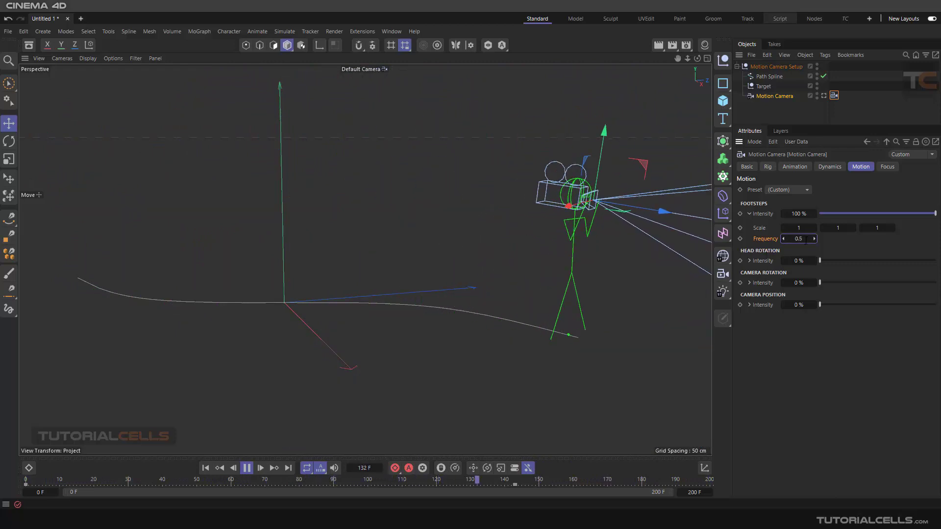
key("Return")
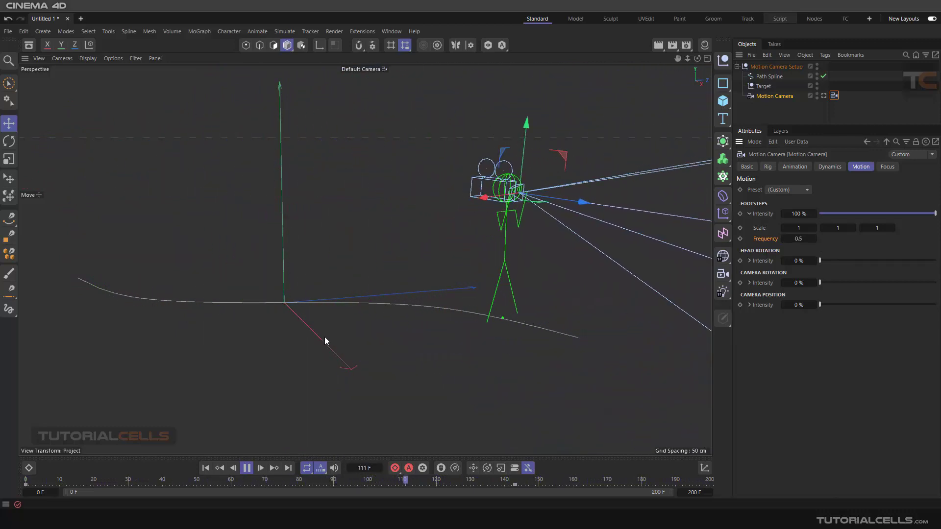
left_click(246, 468)
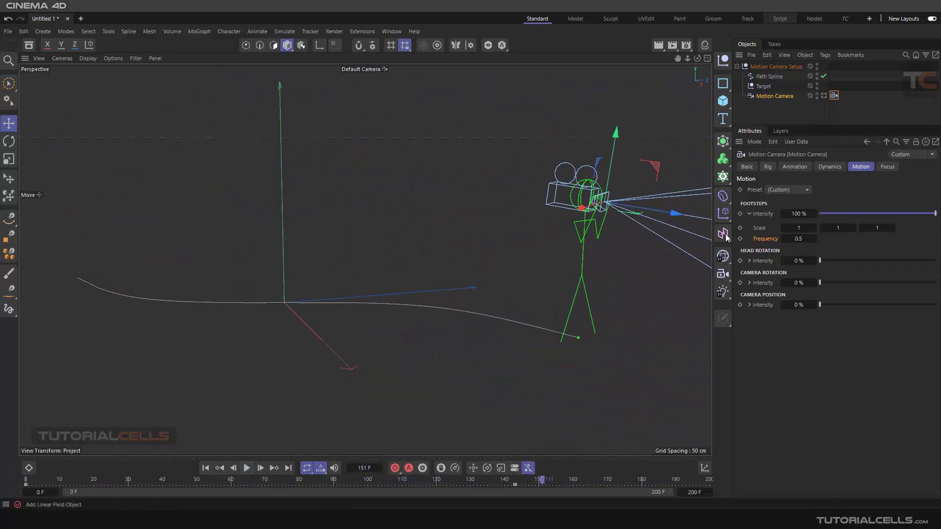
Collapse Footsteps, drop its intensity to 0%, and rewind the camera to the first frame.
left_click(748, 213)
left_click_drag(843, 217, 812, 214)
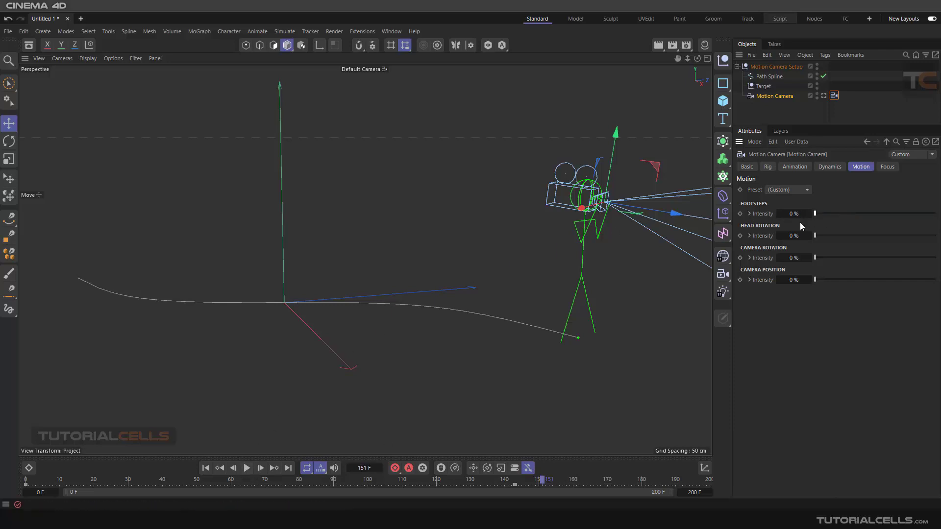
left_click(794, 167)
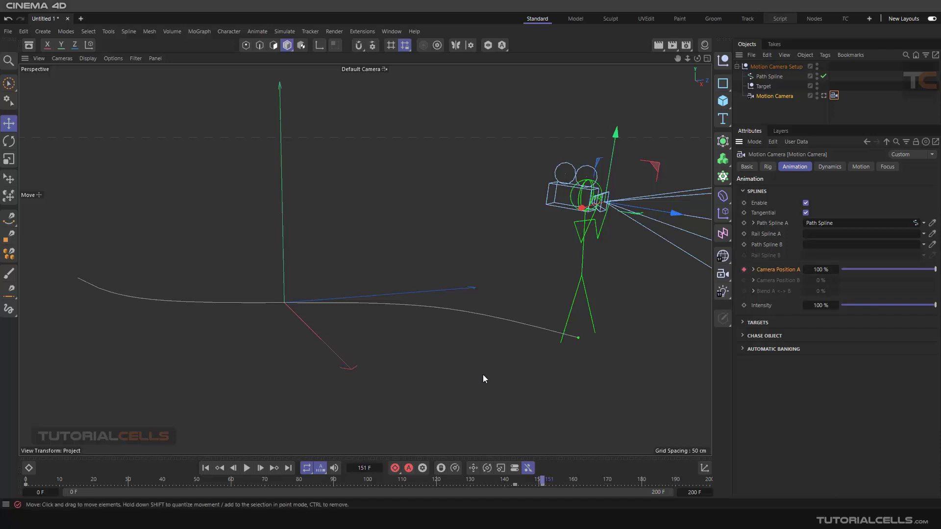
left_click(205, 468)
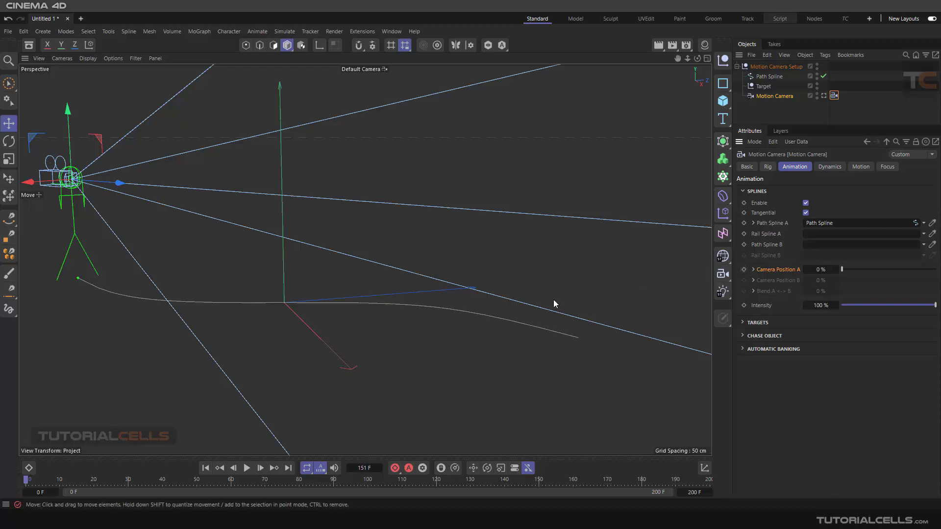
scroll(296, 227, "down", 3)
middle_click_drag(249, 240, 312, 267, "alt")
scroll(312, 267, "up", 5)
scroll(315, 248, "up", 3)
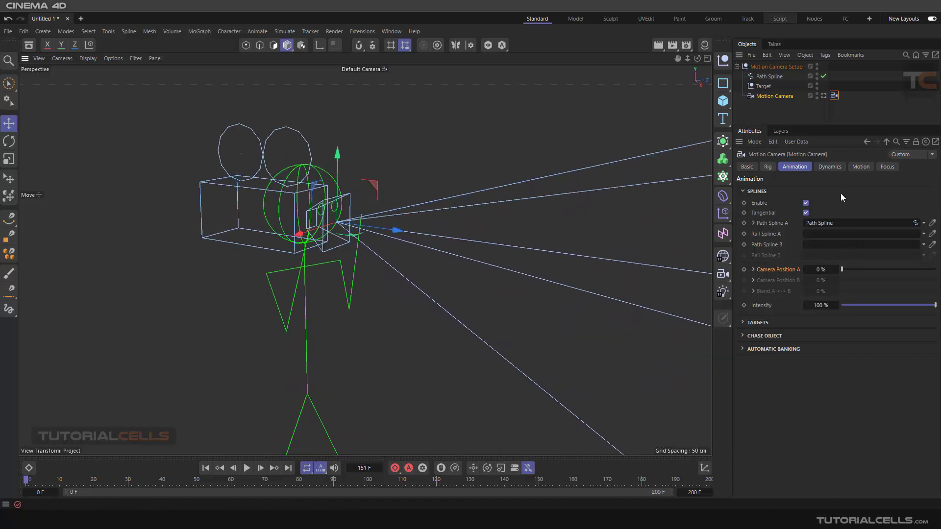
Set Head Rotation intensity to 100%, play the animation, and expand the Head Rotation details.
left_click(861, 167)
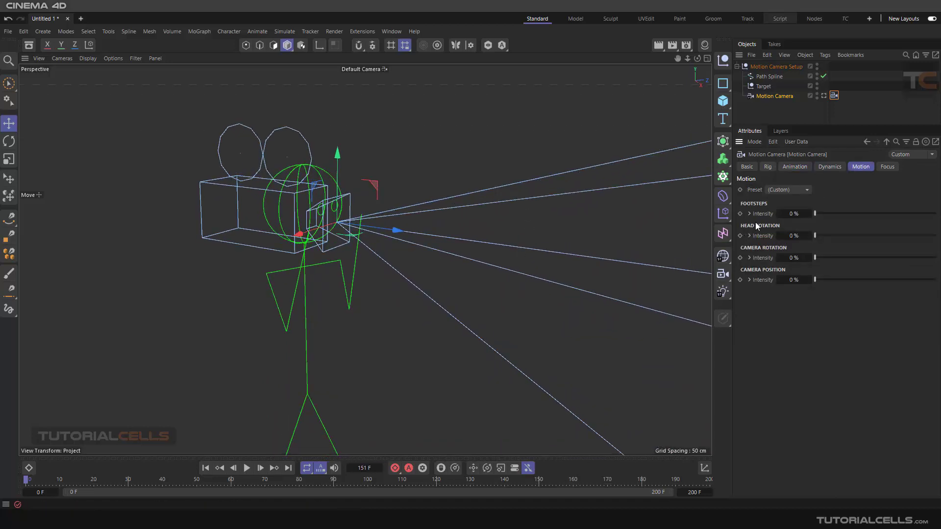
left_click_drag(828, 235, 935, 236)
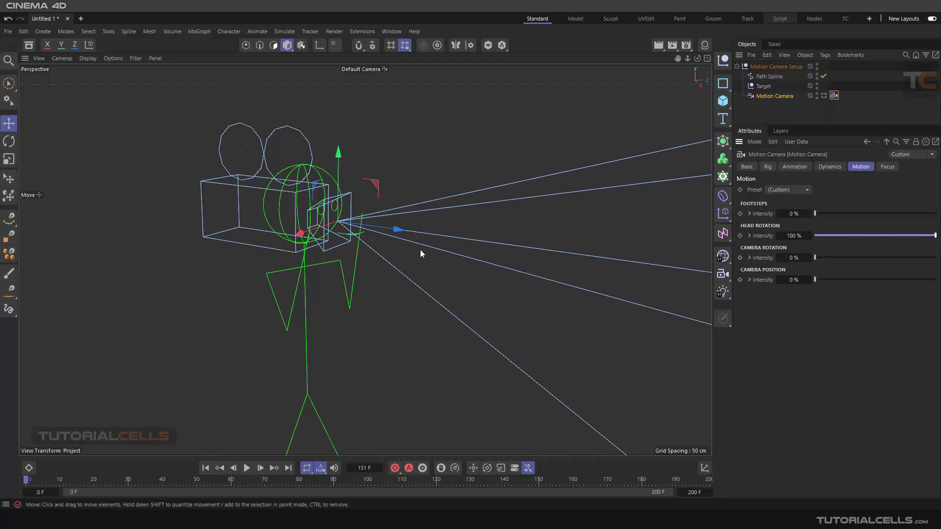
left_click(247, 468)
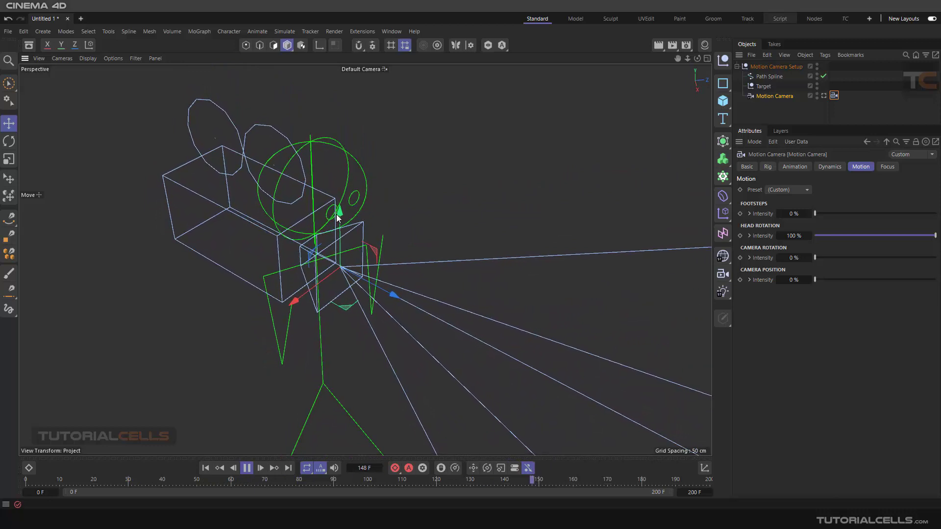
left_click_drag(337, 218, 212, 189, "alt")
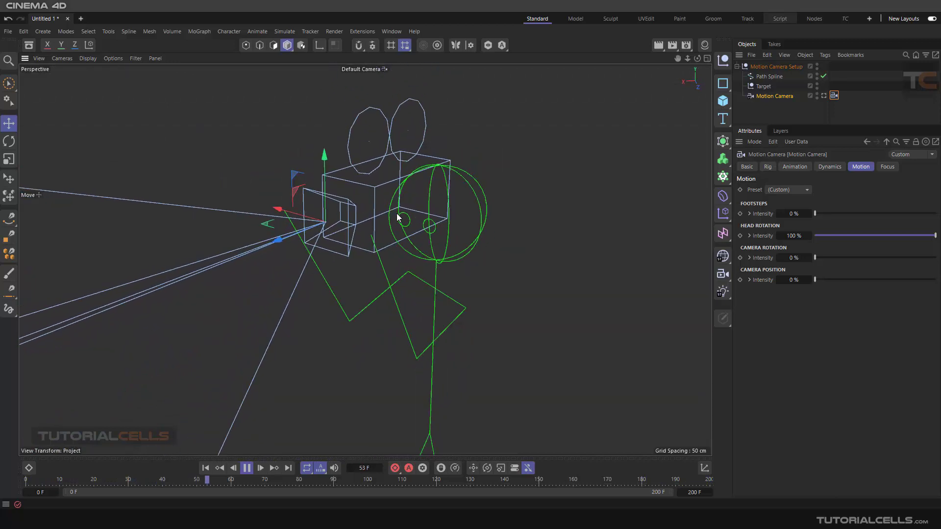
left_click(749, 235)
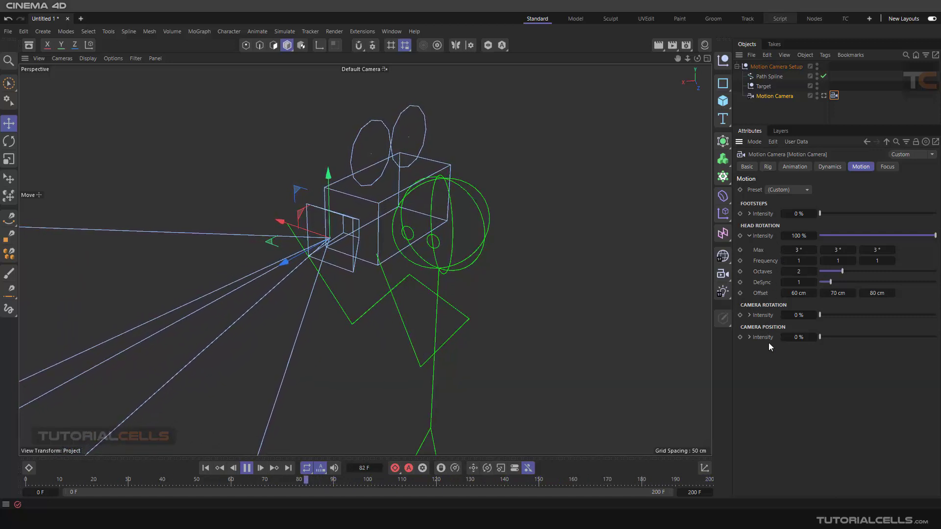
Raise the Head Rotation Max angles to 14.3°, 11.4° and 16.8°.
left_click_drag(798, 250, 804, 249)
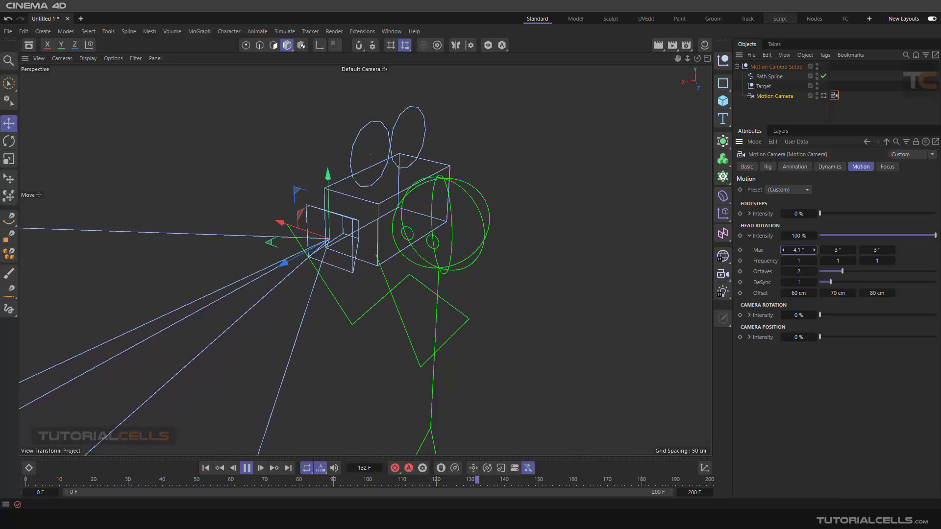
left_click(826, 250)
left_click_drag(873, 250, 884, 250)
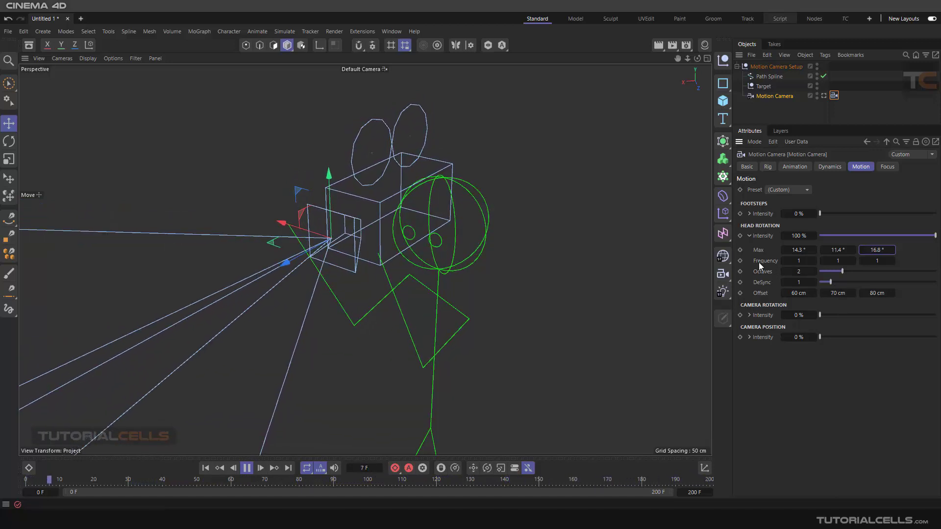
Raise the Head Rotation Frequency values to 51, 41 and 26.
left_click_drag(792, 263, 857, 261)
left_click_drag(862, 262, 880, 262)
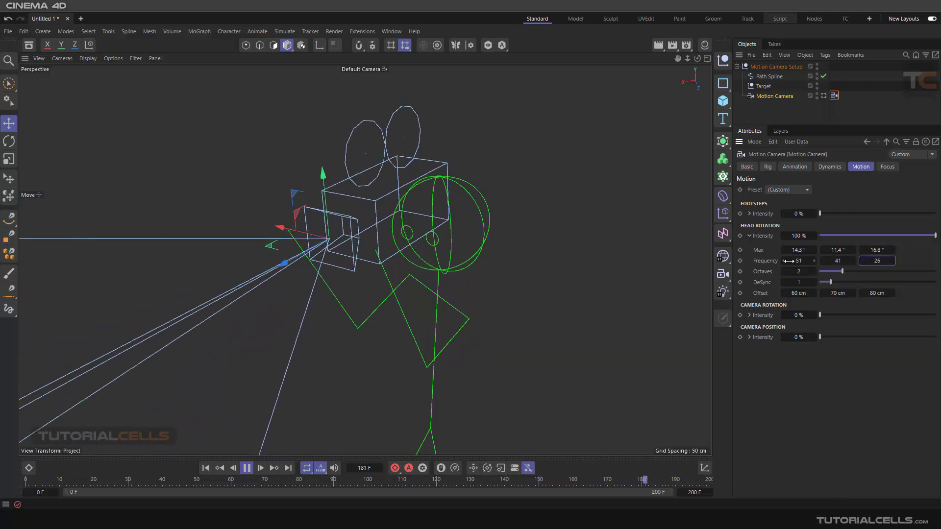
right_click(770, 260)
Reset Head Rotation Frequency to 1, 1, 1 and set Octaves to about 1.4.
left_click(799, 355)
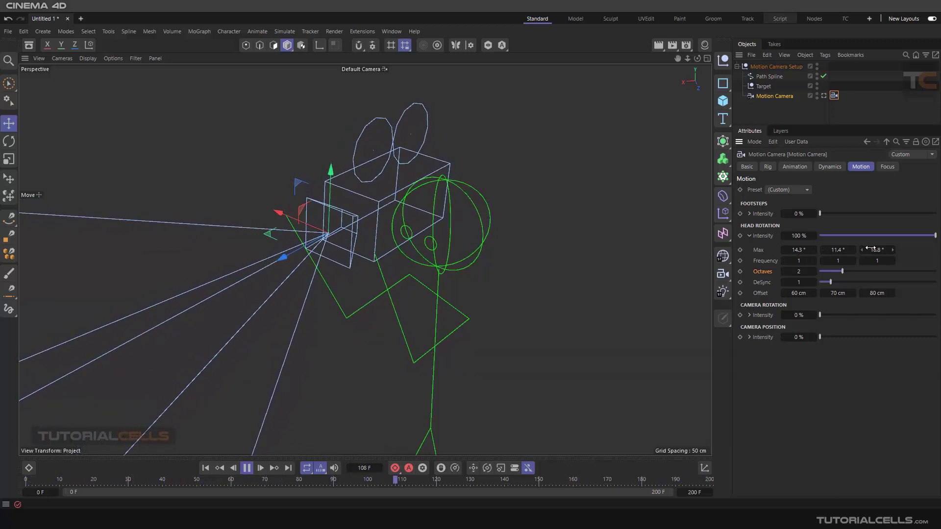
left_click_drag(846, 269, 935, 273)
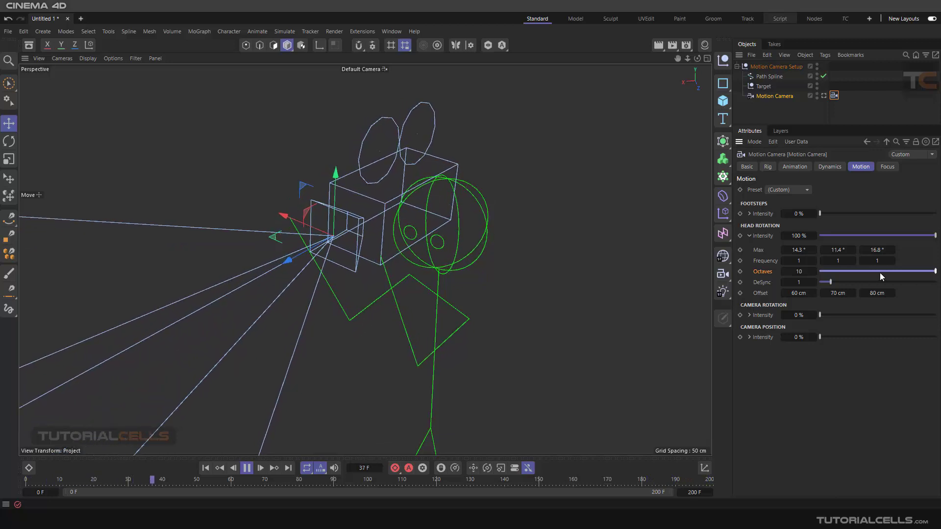
left_click_drag(880, 273, 836, 274)
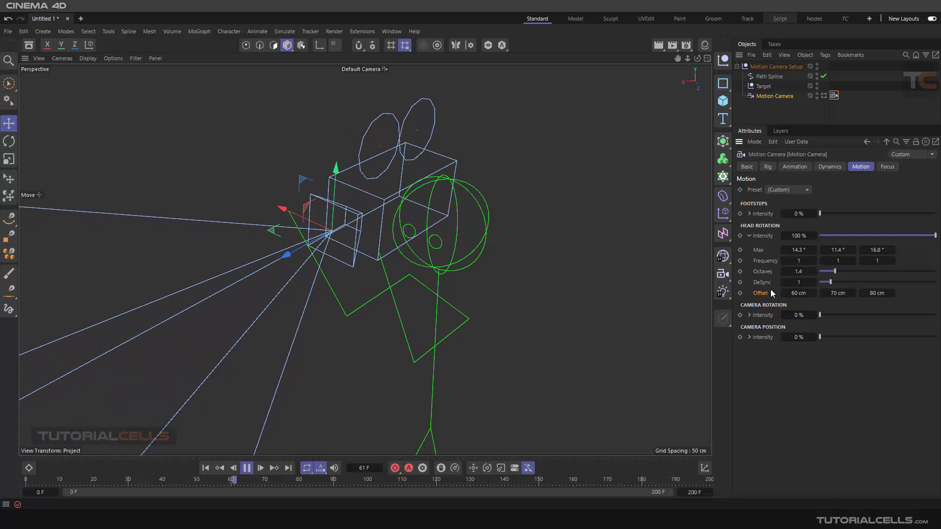
Collapse Head Rotation, expand Camera Rotation, and set Head Rotation intensity to 0%.
left_click(749, 236)
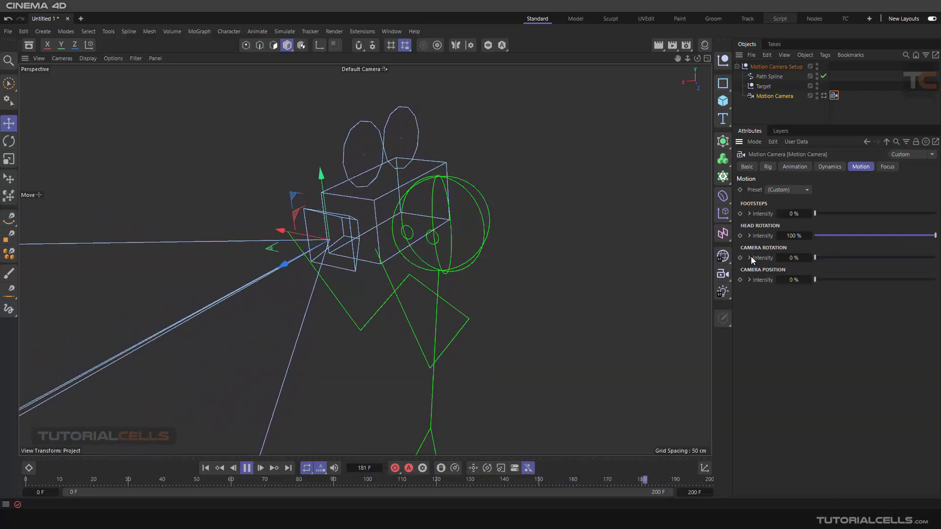
left_click(750, 258)
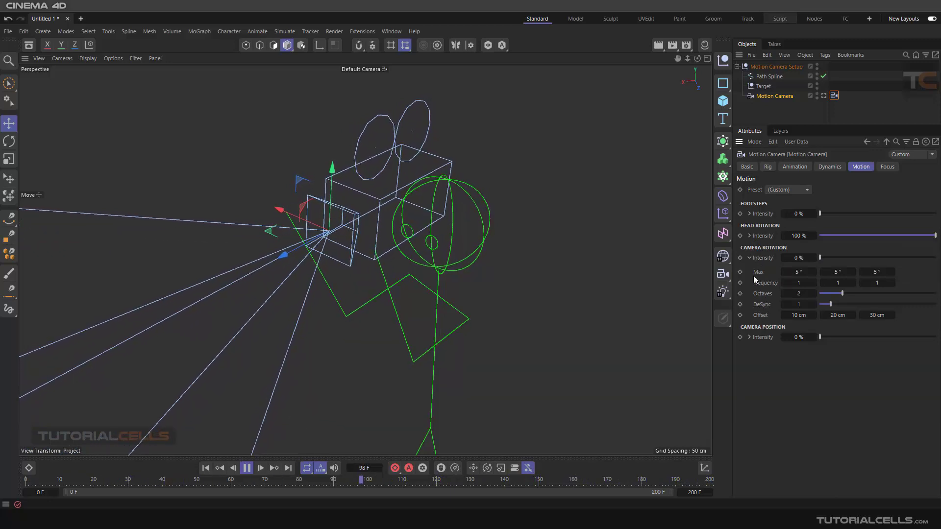
left_click_drag(880, 236, 769, 235)
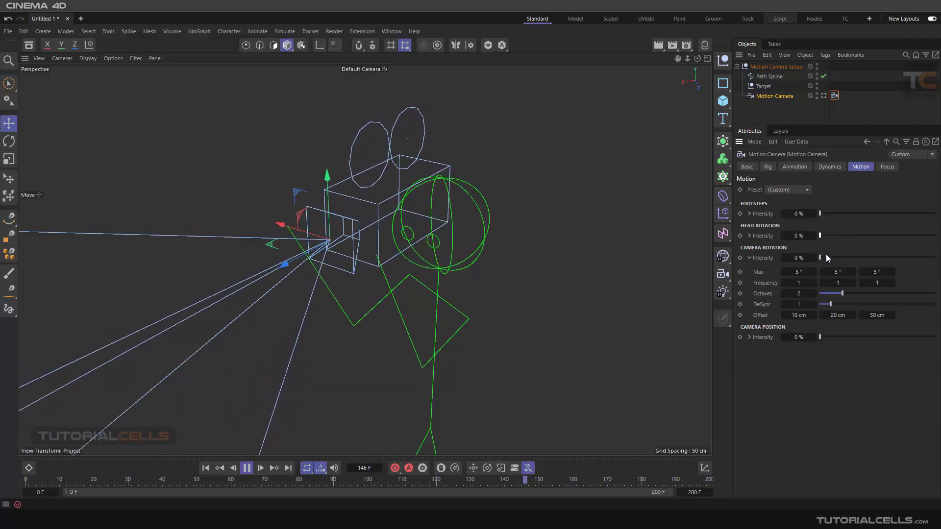
Try Camera Rotation intensity at 100% and 39%, then return it to 0% and collapse it.
left_click_drag(828, 257, 935, 257)
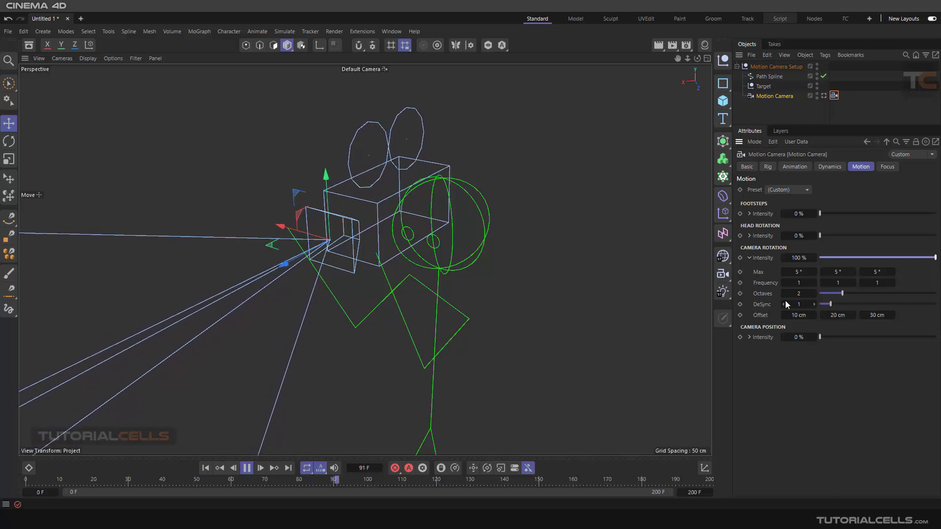
left_click(864, 258)
left_click_drag(864, 257, 776, 259)
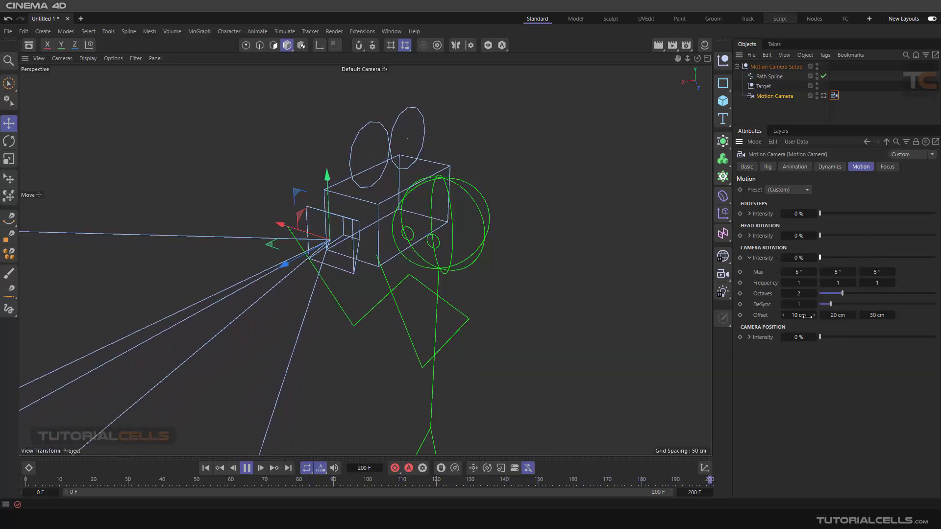
left_click(749, 258)
Try Camera Position intensity at 100% and 10%, leave it at 0%, and collapse its settings.
left_click(748, 280)
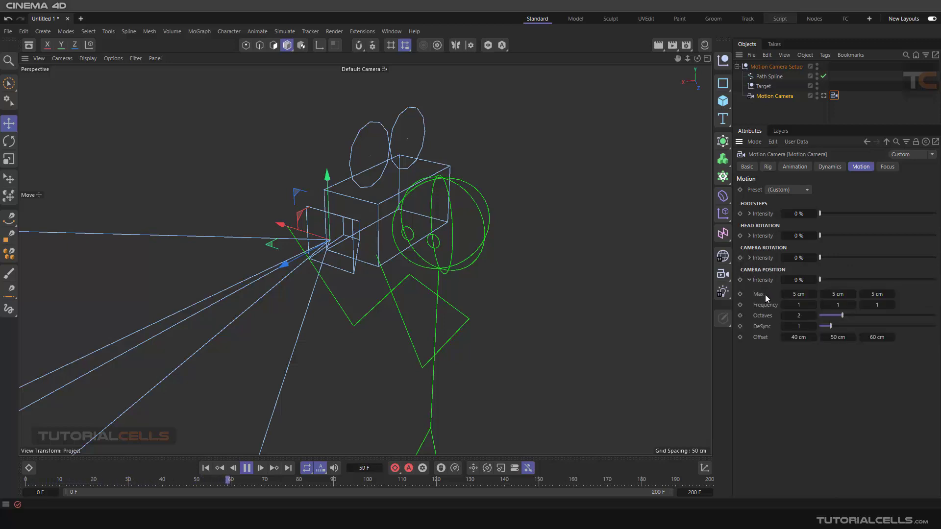
left_click_drag(819, 279, 936, 279)
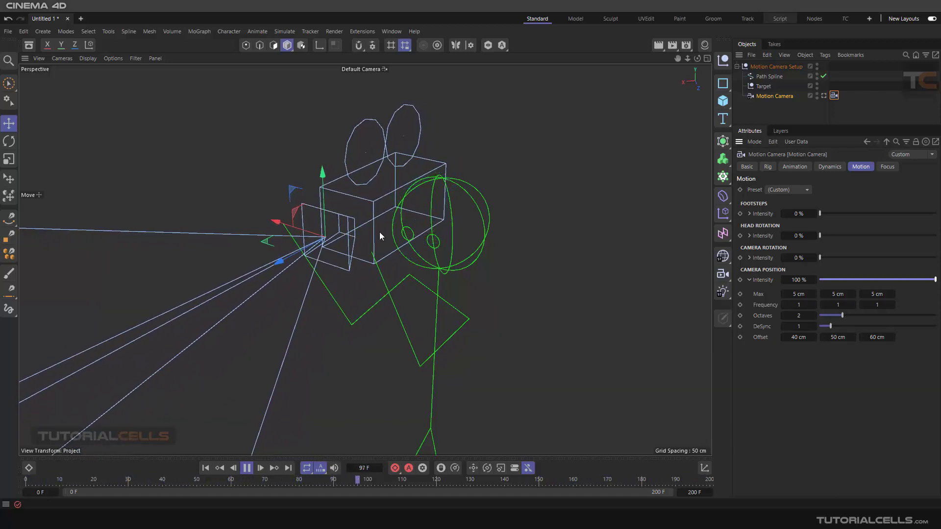
left_click(829, 280)
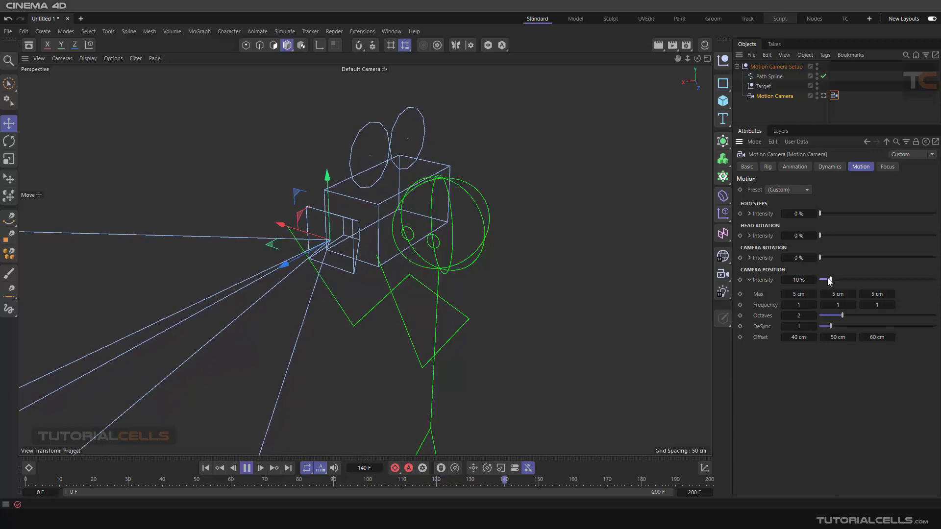
left_click(748, 280)
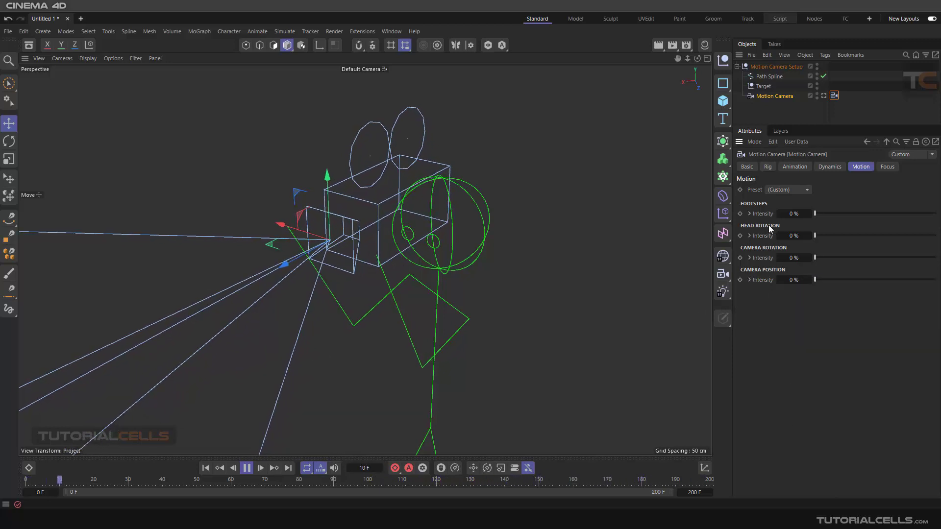
Preview the SteadyCam 1, SteadyCam 2, Ego, Dogma Cam and Calm motion presets.
left_click(789, 191)
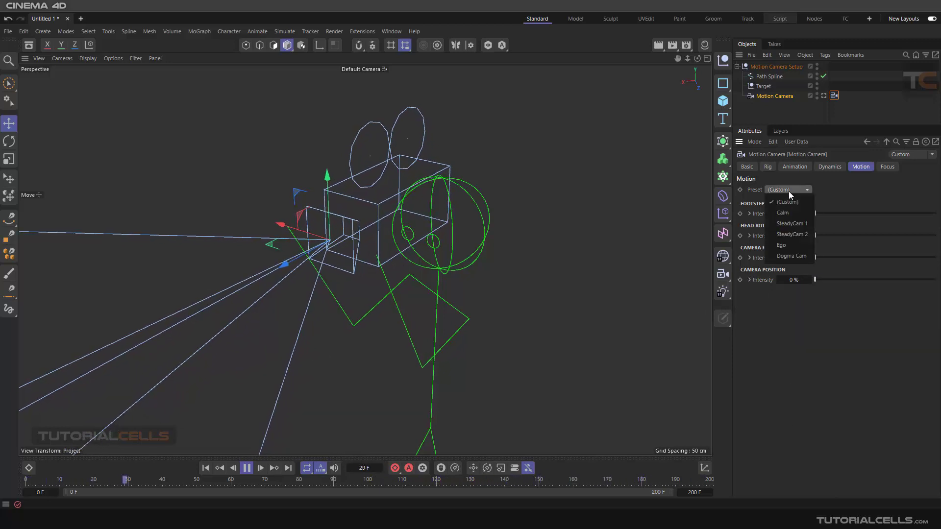
left_click(790, 223)
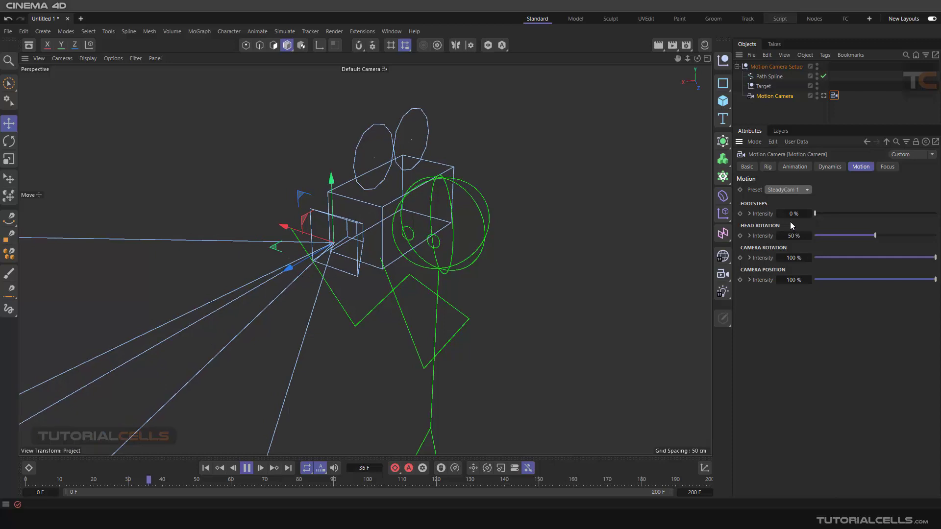
left_click(786, 191)
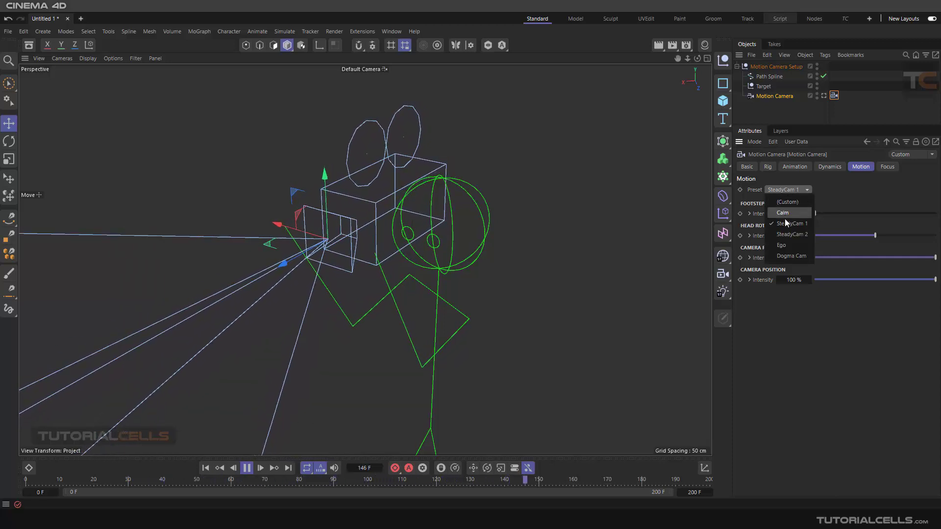
left_click(786, 234)
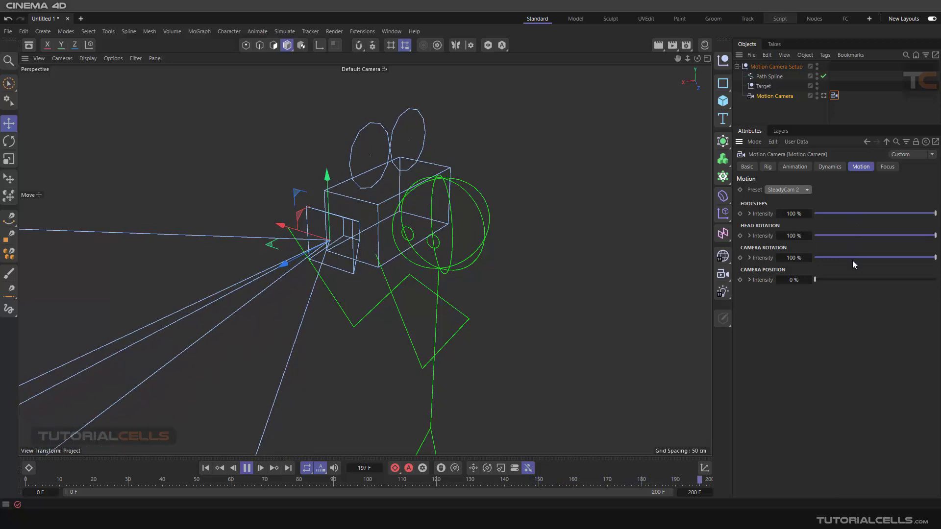
left_click(787, 190)
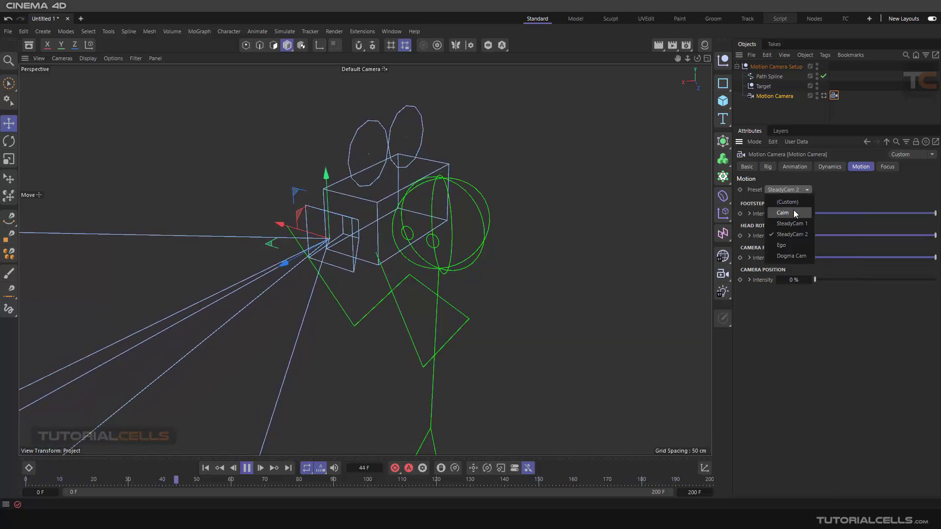
left_click(791, 243)
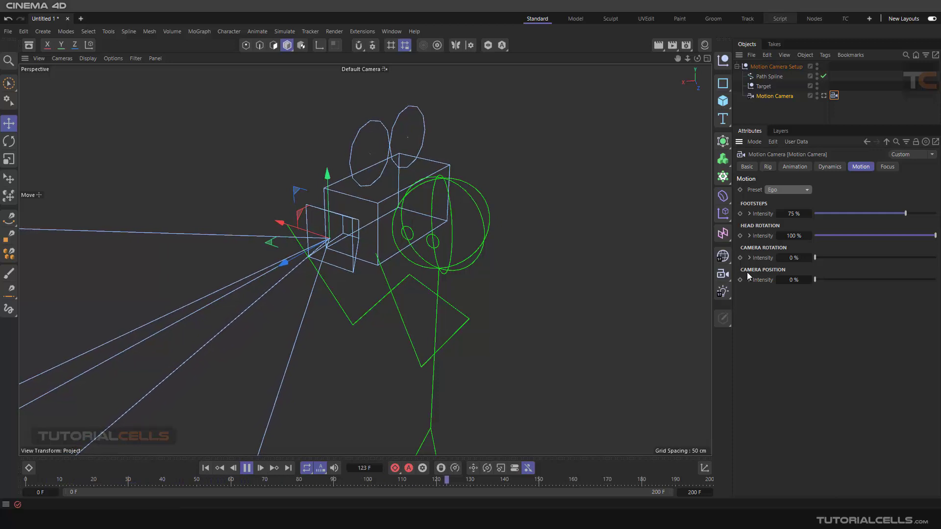
left_click(775, 189)
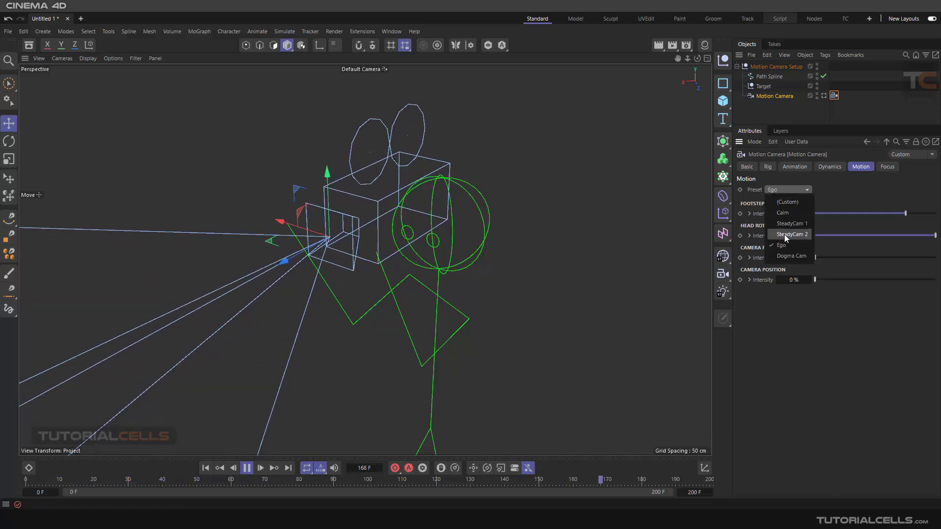
left_click(782, 256)
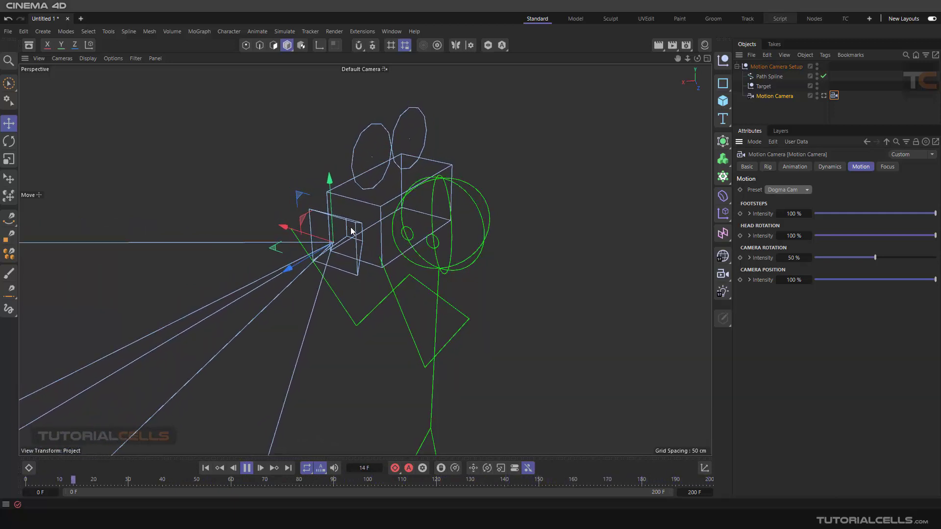
left_click(796, 190)
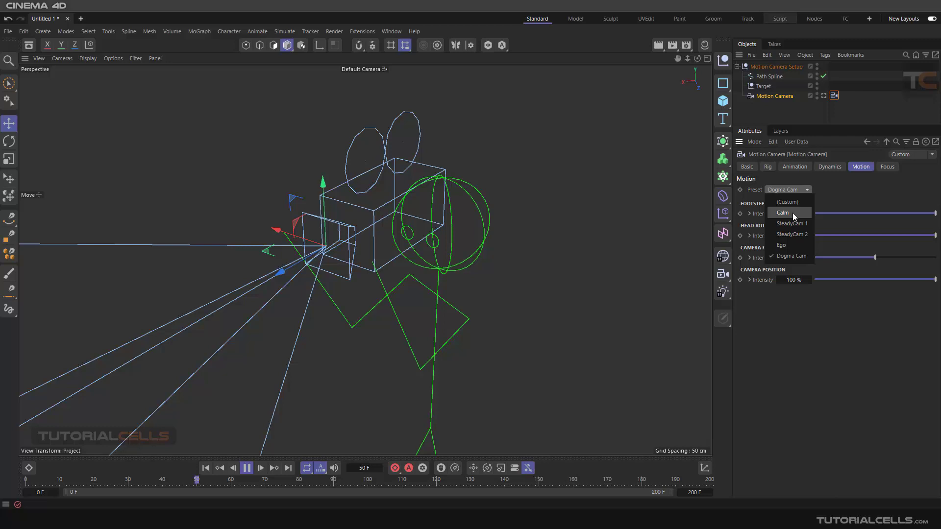
left_click(792, 212)
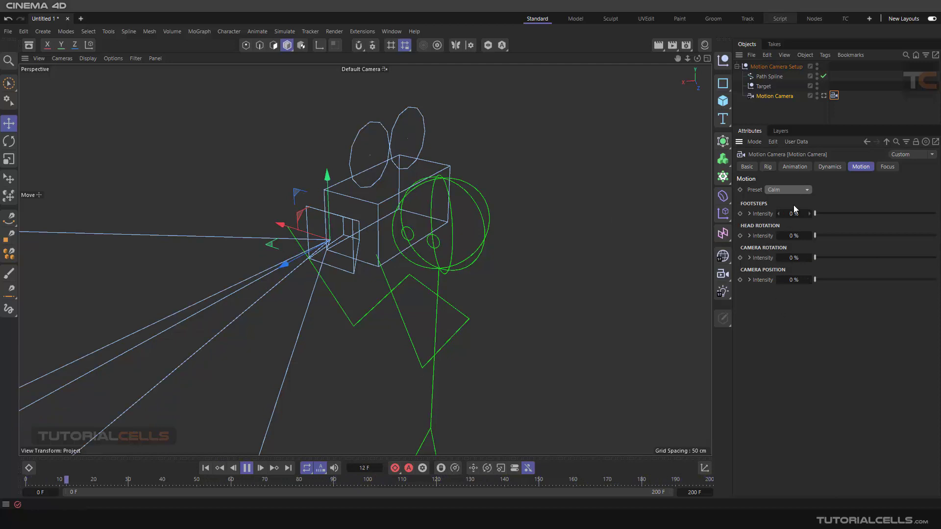
Apply the SteadyCam 1 preset, then stop playback with the playhead at frame 0.
left_click(792, 190)
left_click(790, 224)
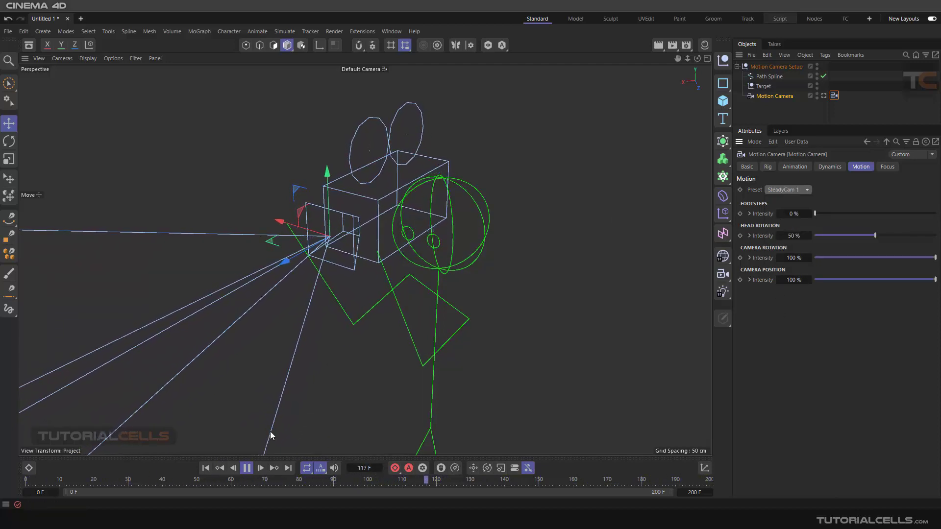
left_click(247, 469)
left_click(208, 469)
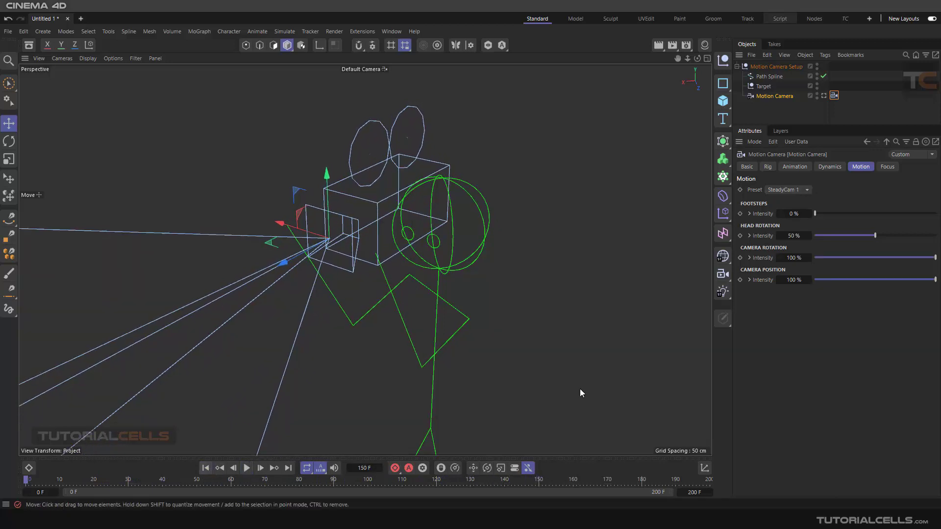